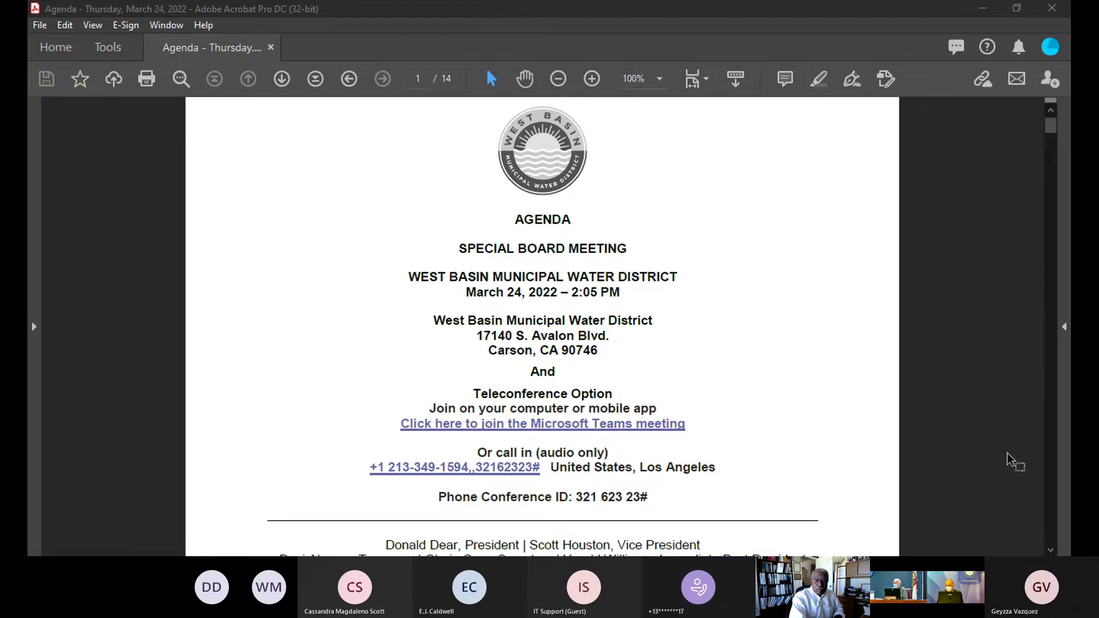
scroll(1008, 452, "down", 1)
scroll(1007, 453, "down", 2)
scroll(1008, 452, "down", 1)
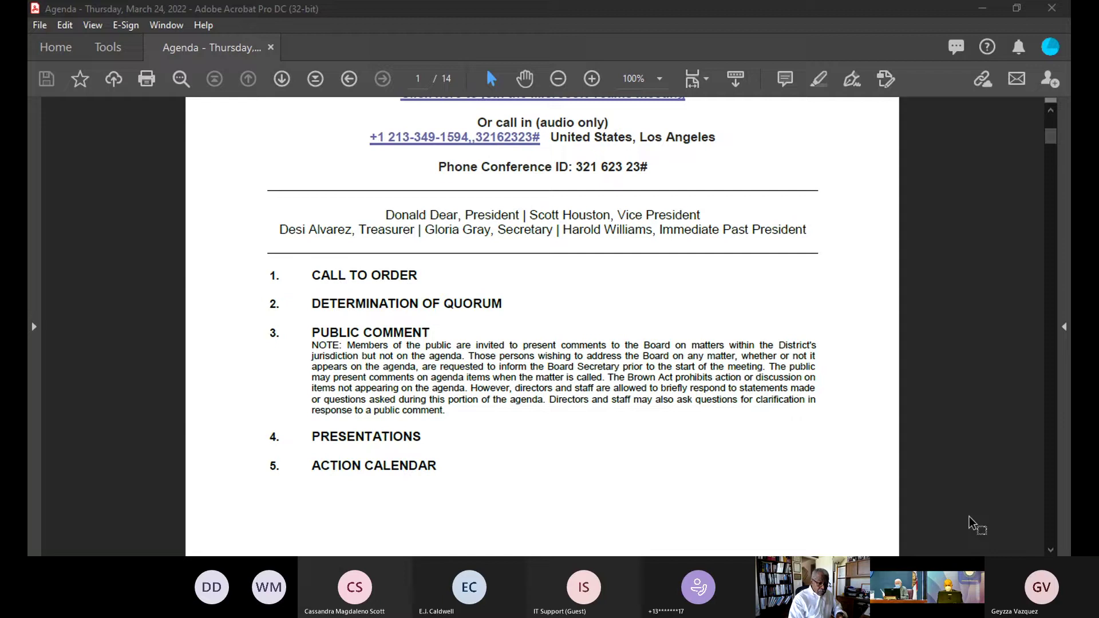
scroll(970, 517, "down", 2)
scroll(969, 516, "down", 2)
scroll(969, 516, "down", 2)
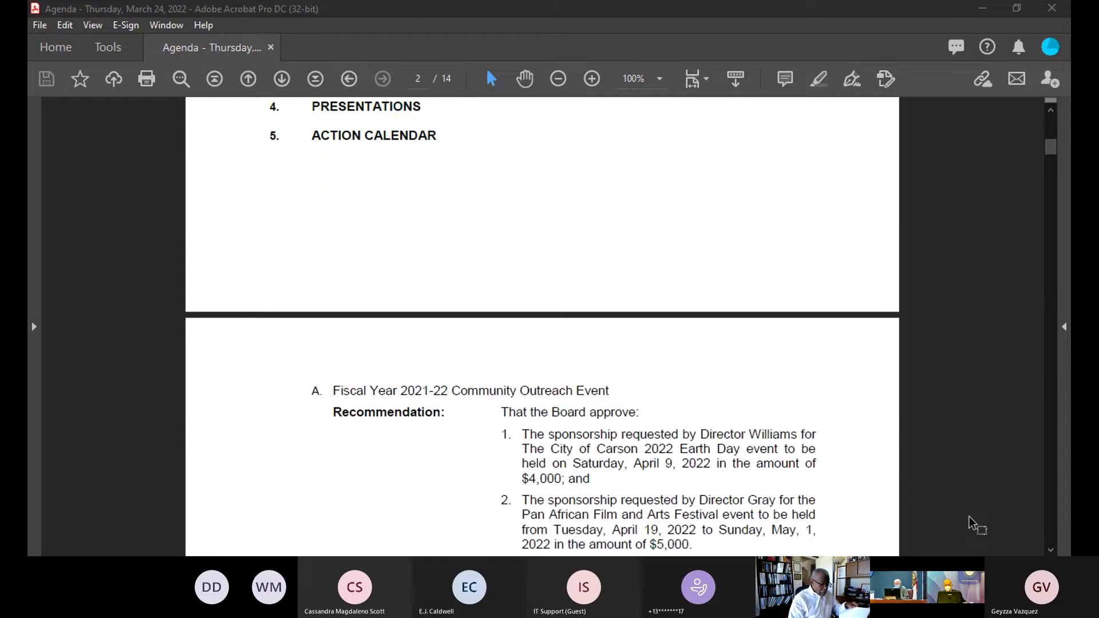
scroll(969, 517, "down", 2)
scroll(970, 516, "down", 2)
scroll(969, 516, "down", 1)
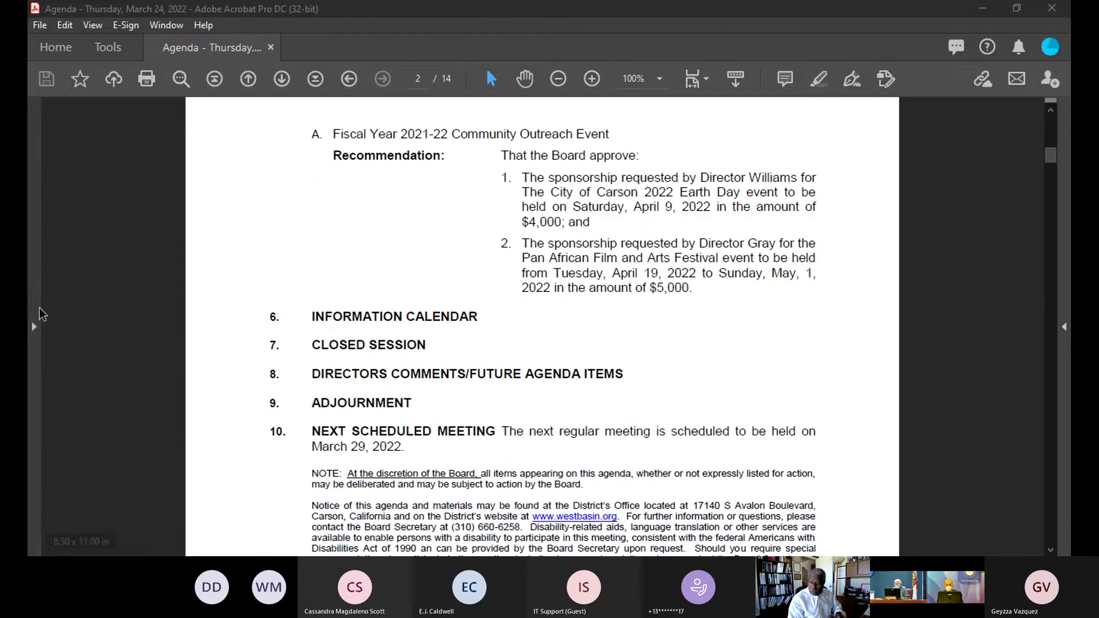
Jump to page 3, the Fiscal Year 2021-22 Community Outreach Event staff report
left_click(418, 78)
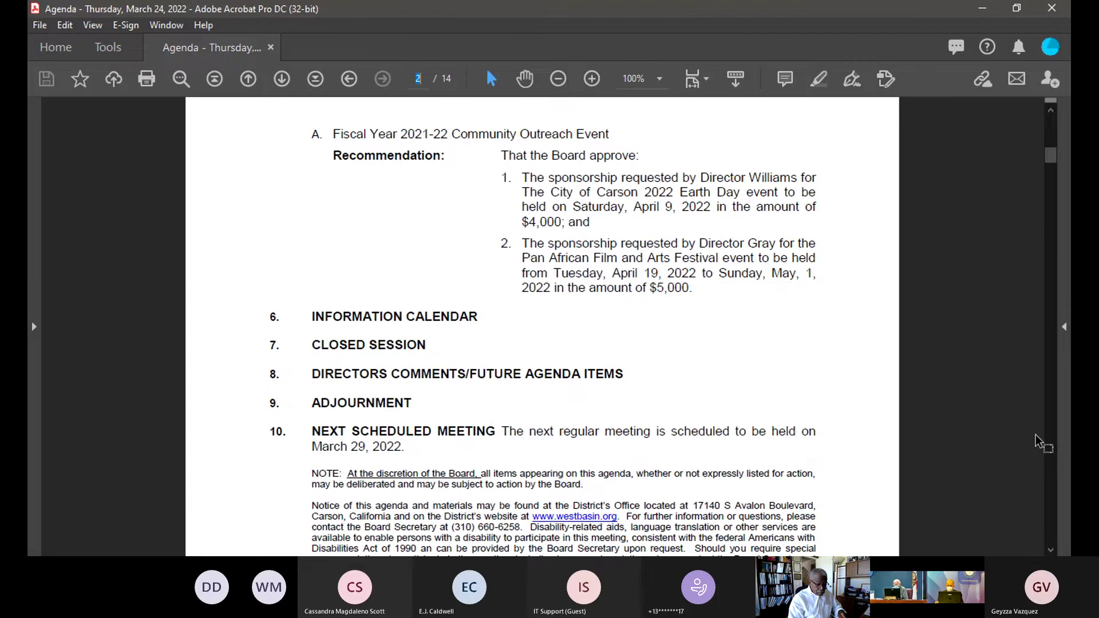
type("3")
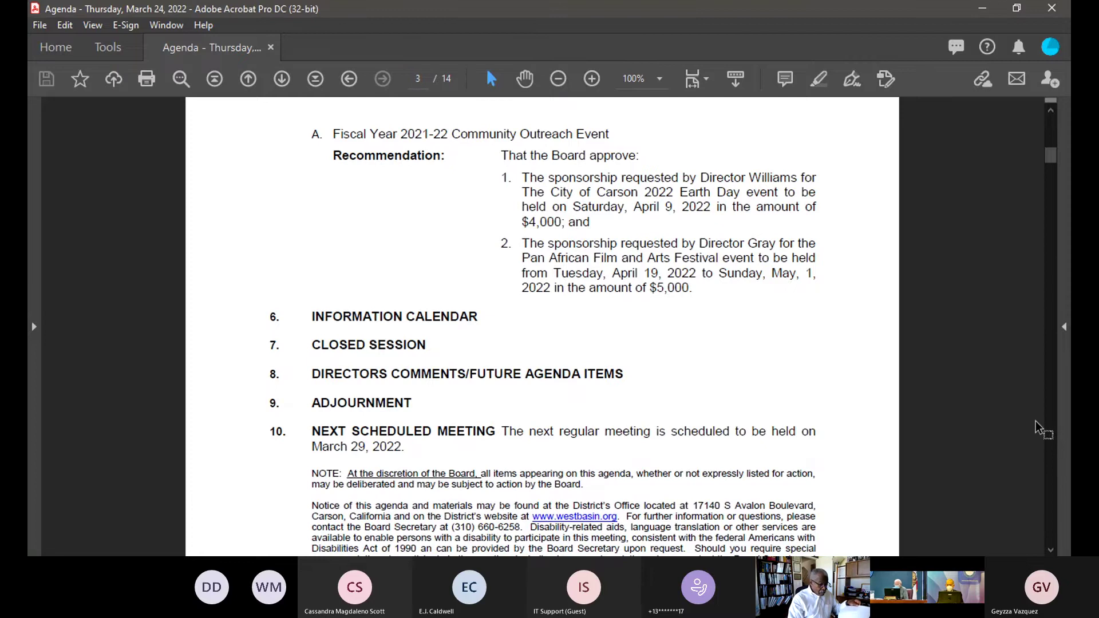
key("Return")
scroll(990, 420, "down", 1)
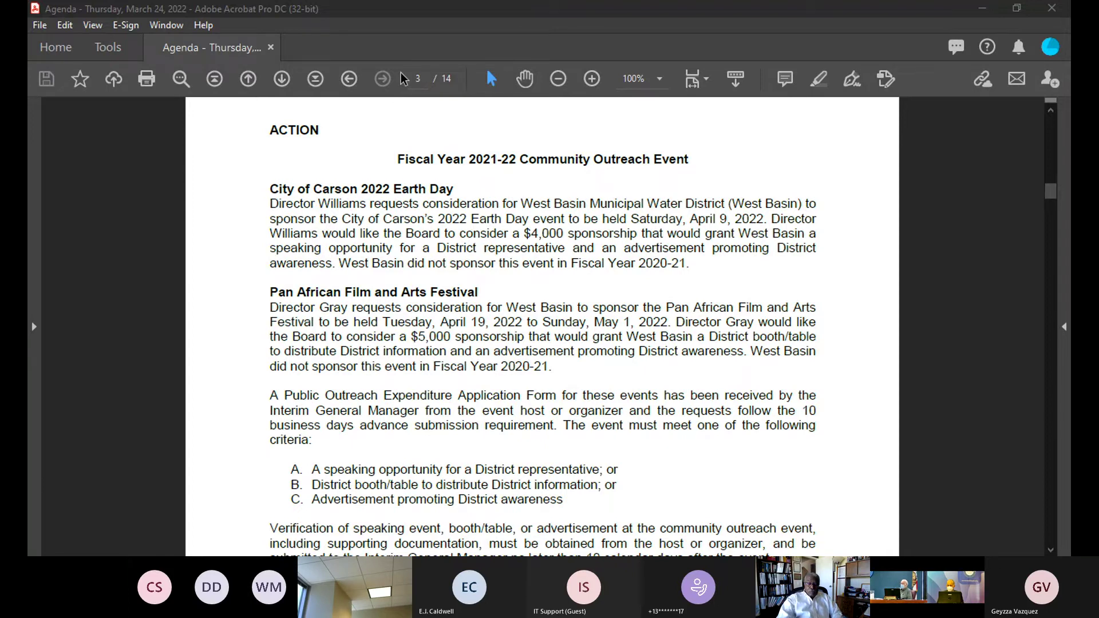
Jump back to page 2 to show agenda items 6 through 10 and the March 29, 2022 meeting notice
left_click(417, 79)
type("2")
key("Return")
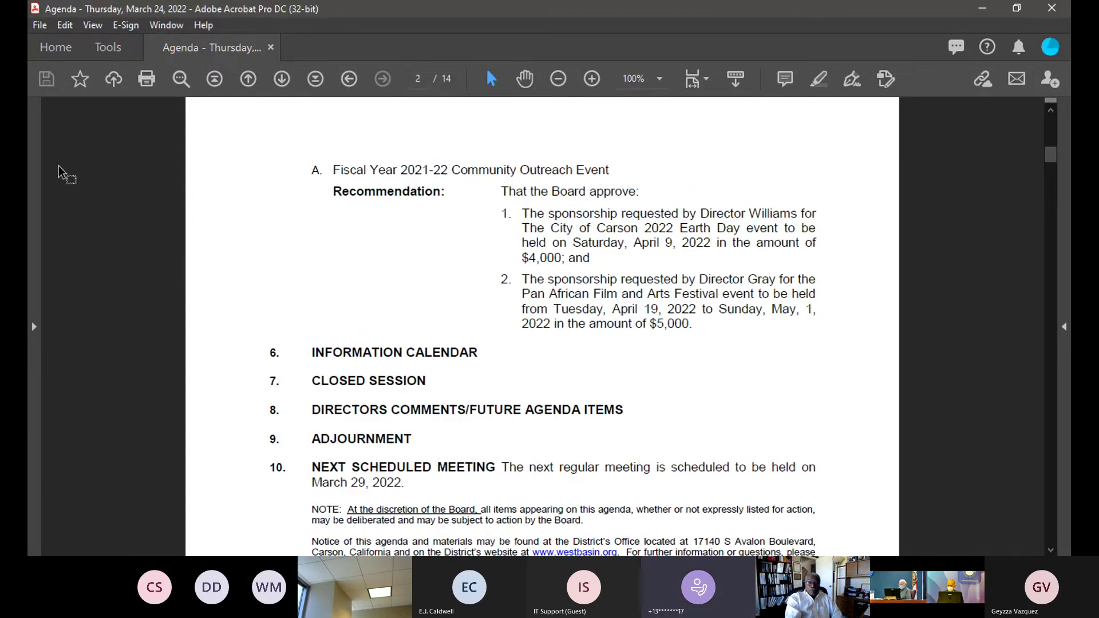
scroll(561, 370, "down", 2)
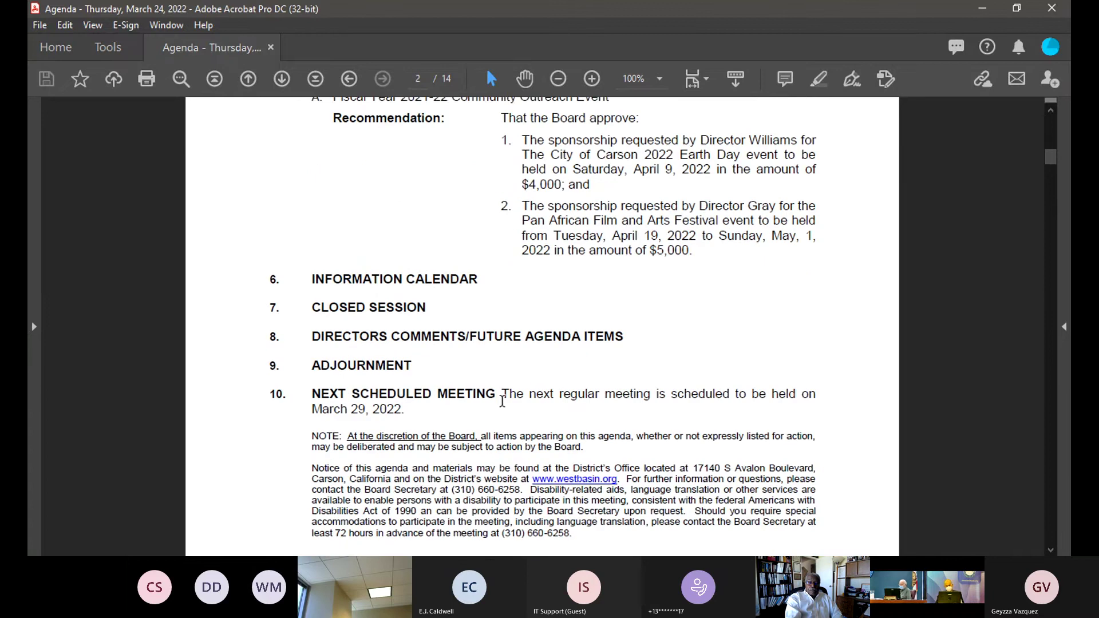
scroll(501, 402, "down", 2)
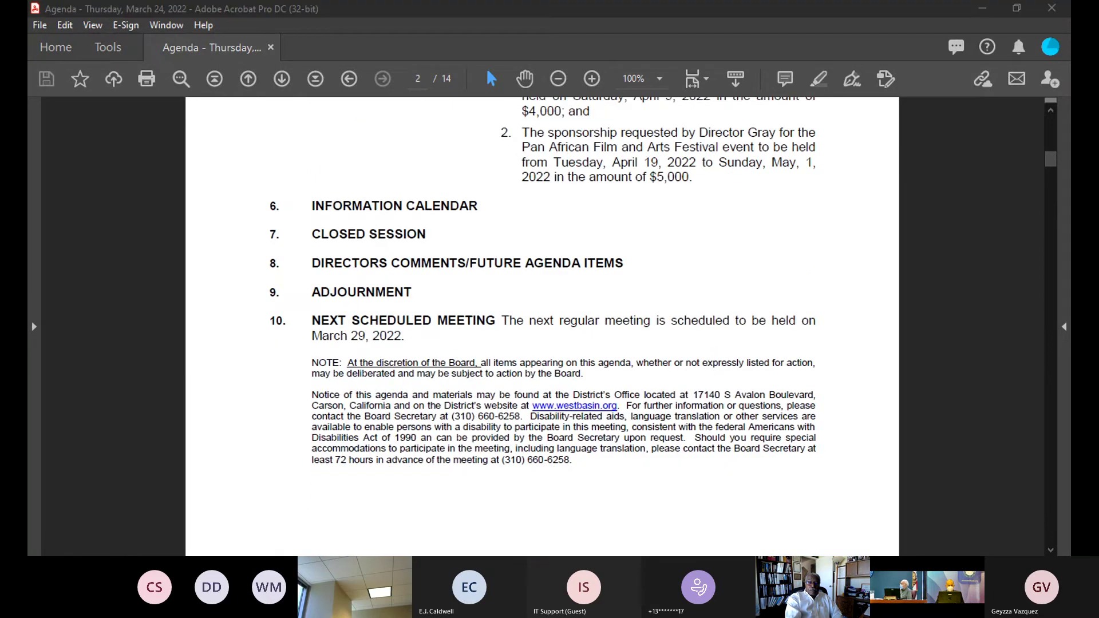